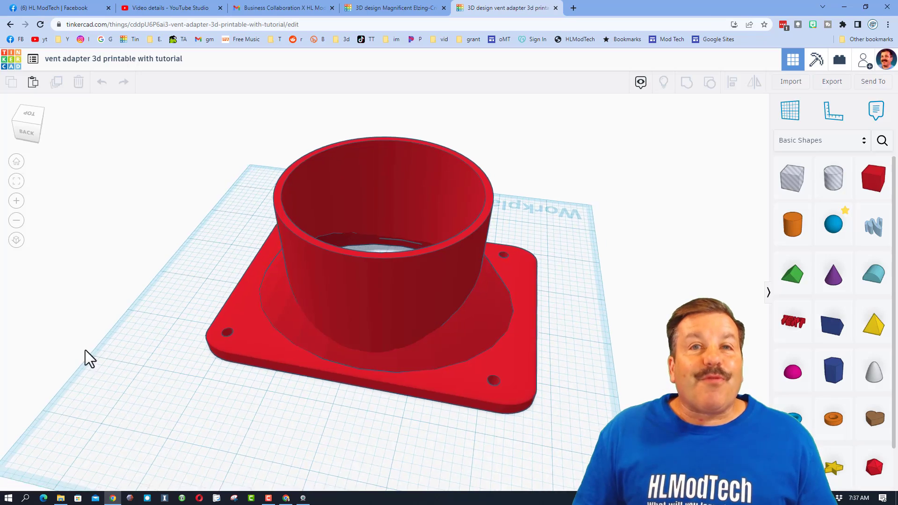
Step: Switch to the empty Magnificent Elzing-Crift design and place a cylinder, a box and a cone on its workplane
right_drag(85, 357, 142, 338)
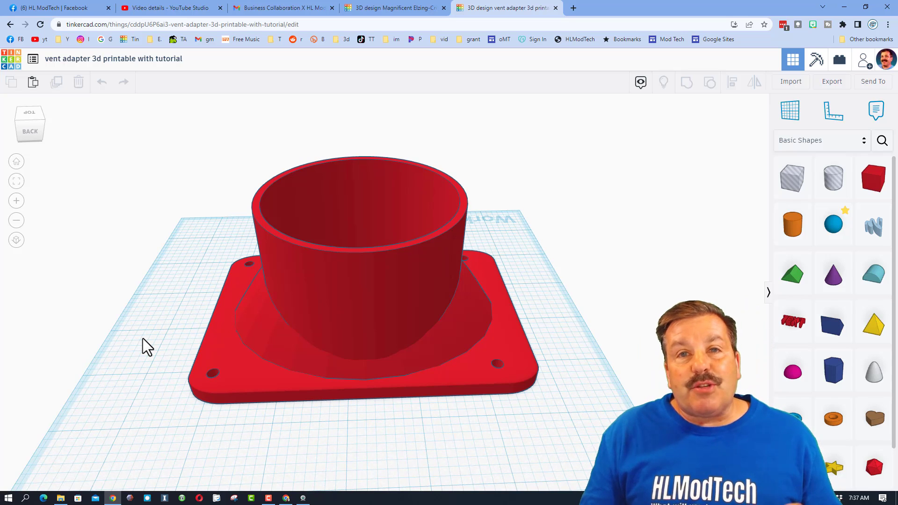
click(384, 6)
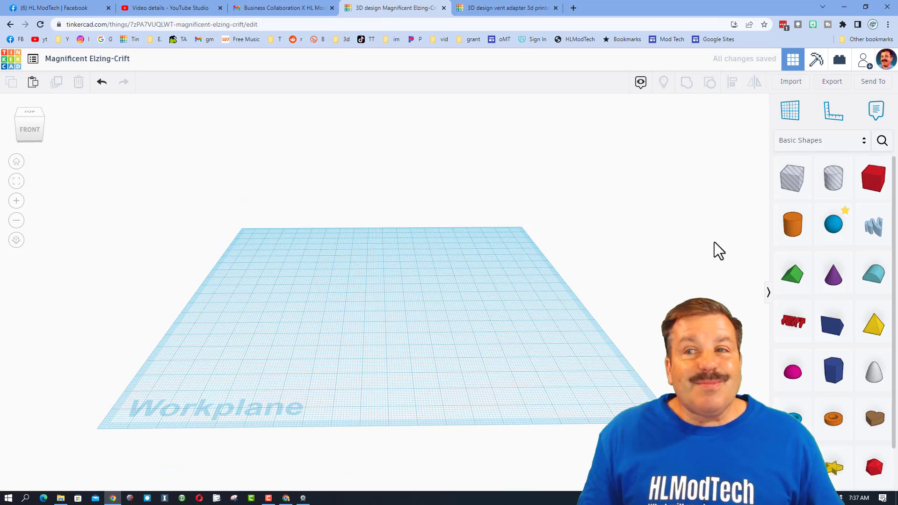
drag(786, 220, 347, 293)
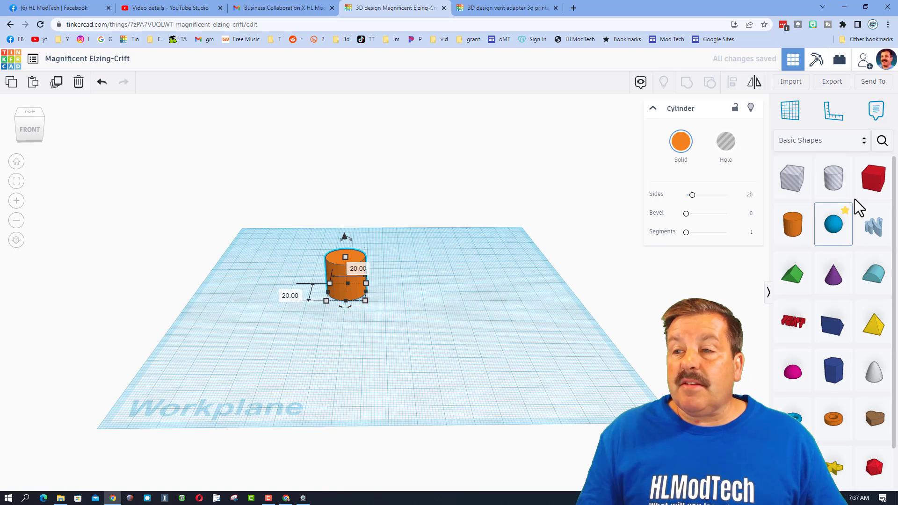
drag(866, 187, 421, 286)
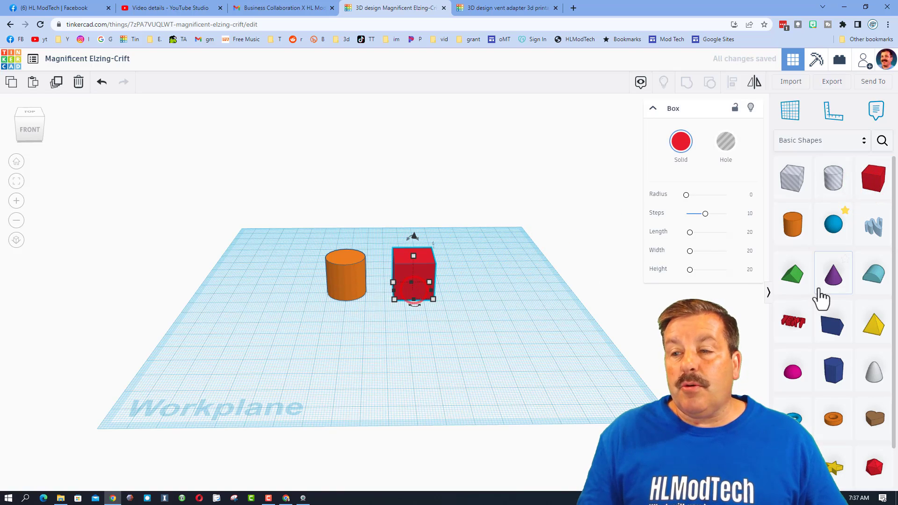
drag(833, 278, 490, 318)
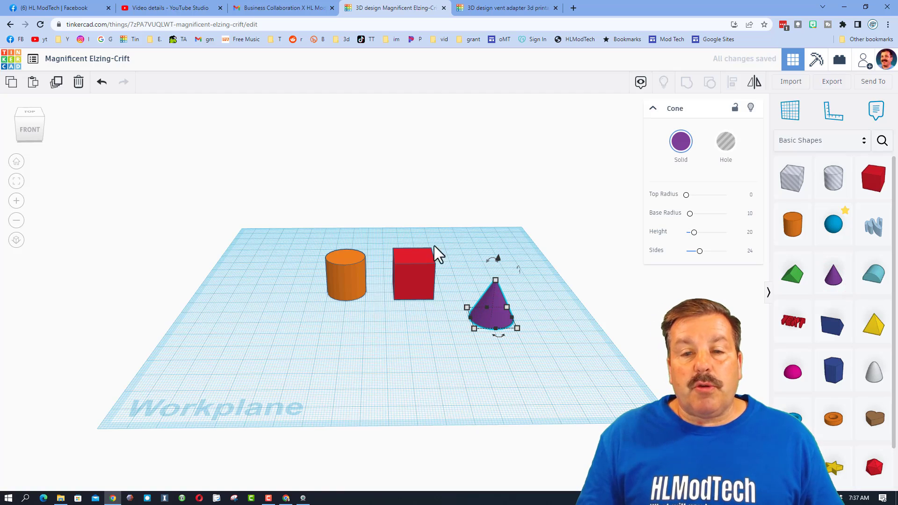
Step: Align the cone with the box along the workplane's width, centring it on the box as the fixed reference
drag(395, 214, 554, 354)
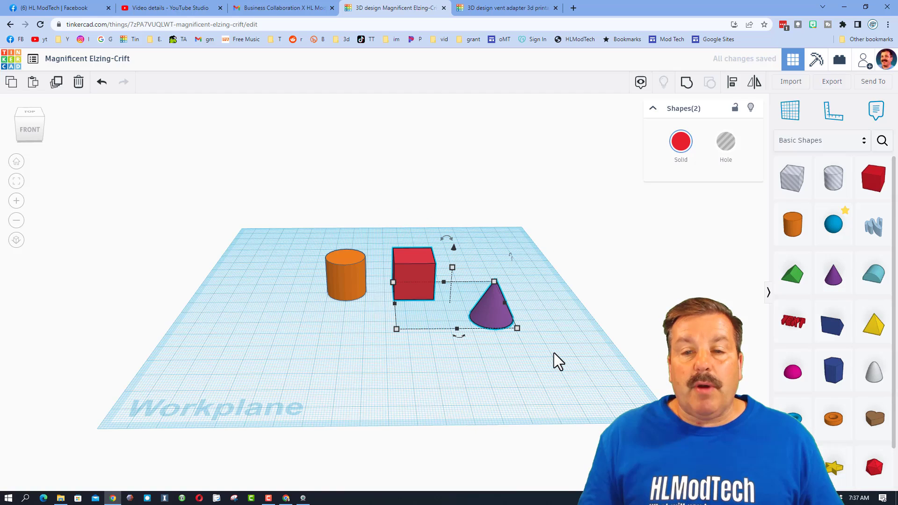
click(732, 82)
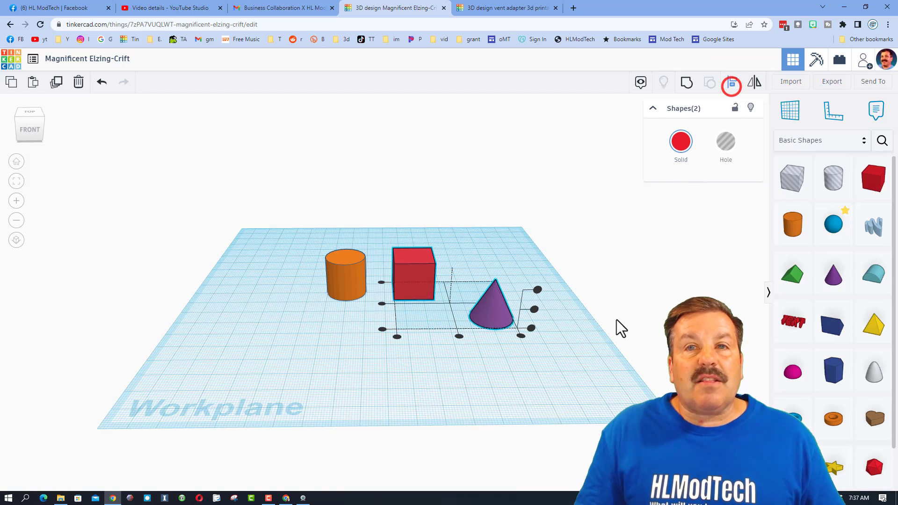
click(411, 270)
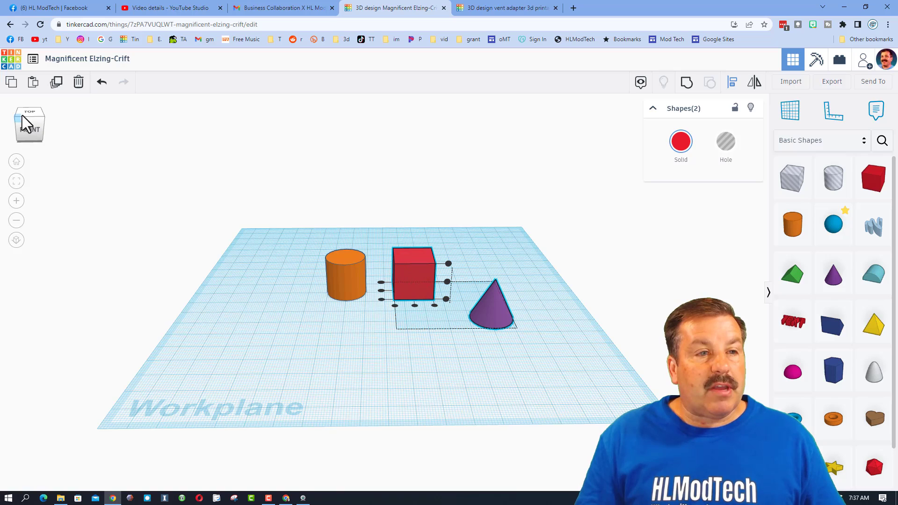
click(415, 305)
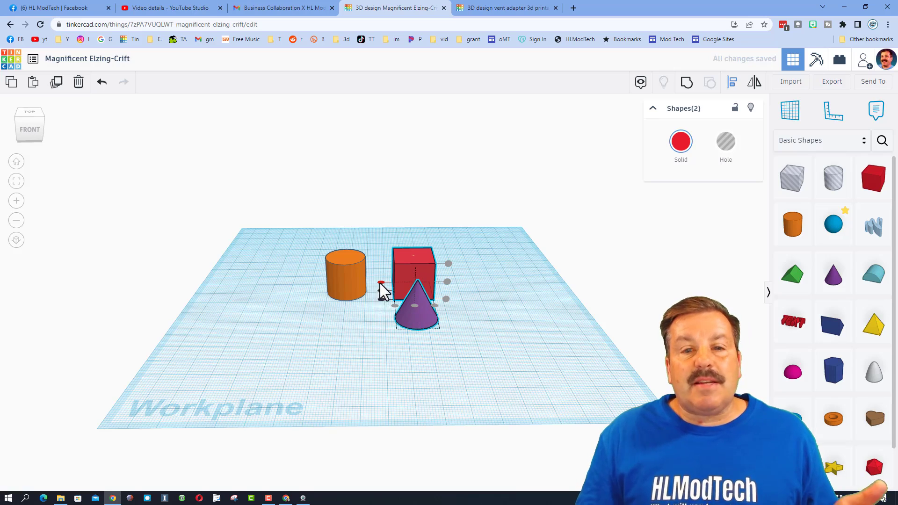
Step: Move the cylinder well away from the box, and centre the cone front to back on the fixed box
click(15, 117)
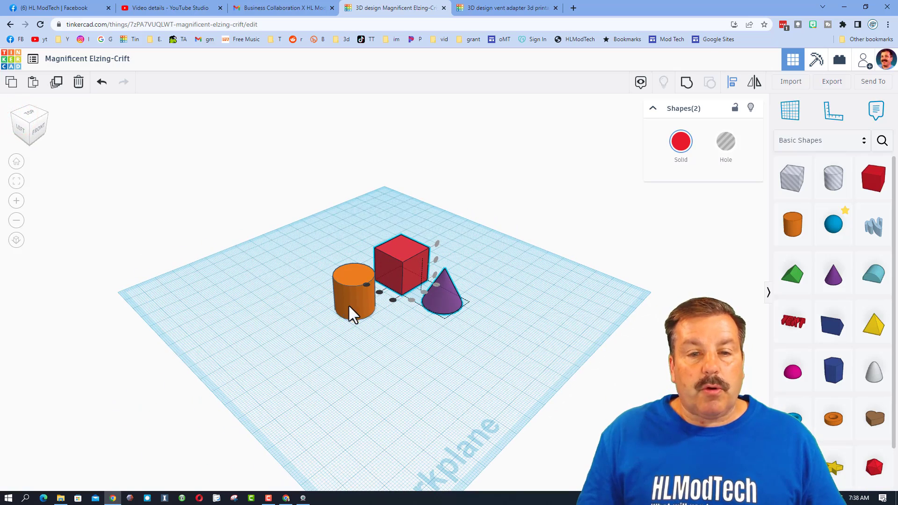
drag(346, 304, 216, 279)
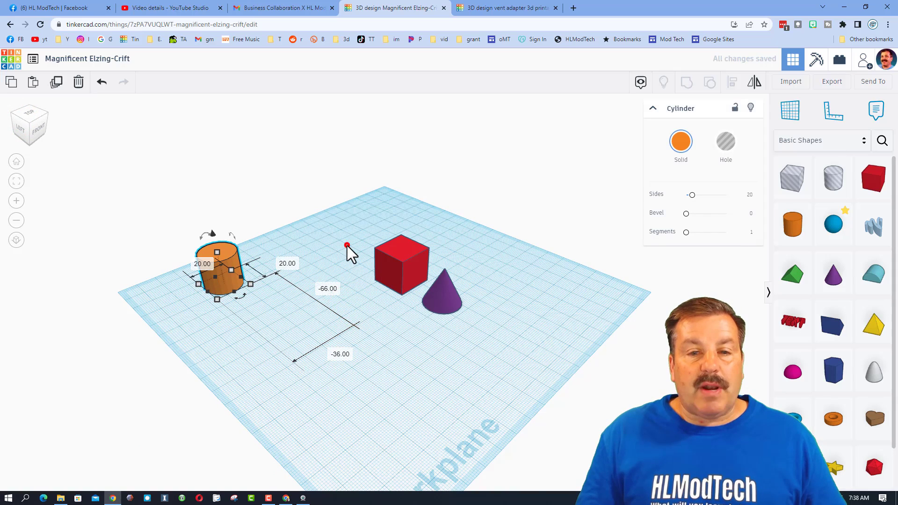
drag(341, 216, 471, 316)
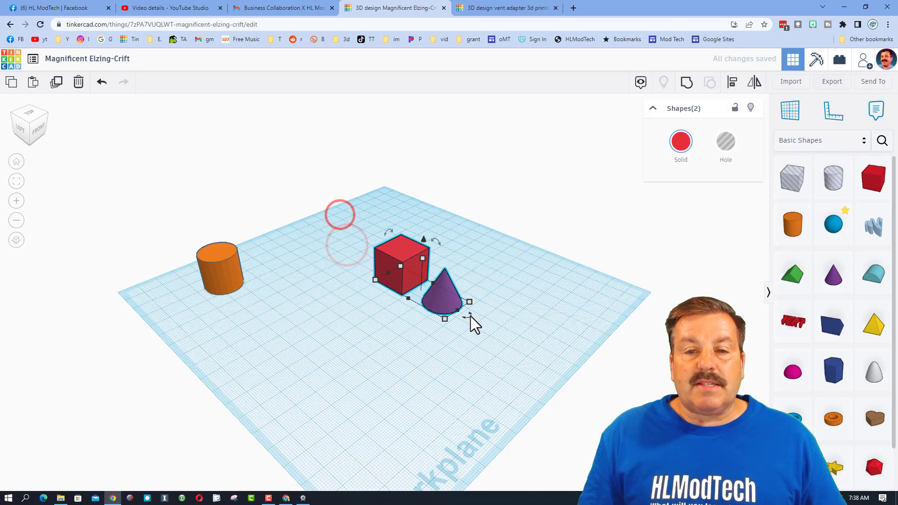
click(735, 83)
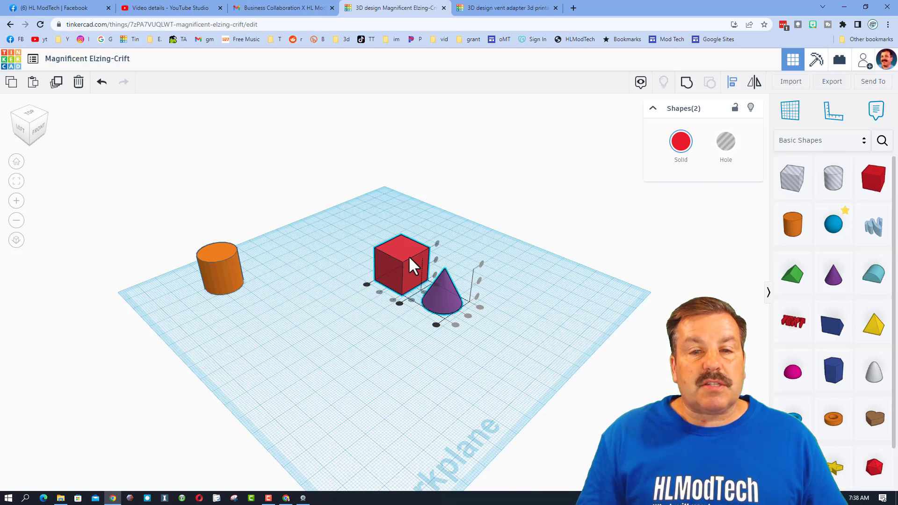
click(390, 256)
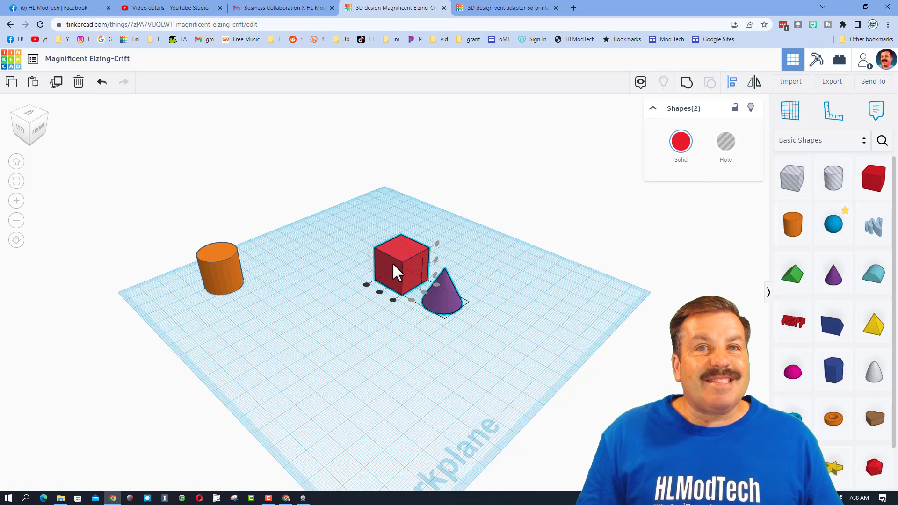
click(379, 293)
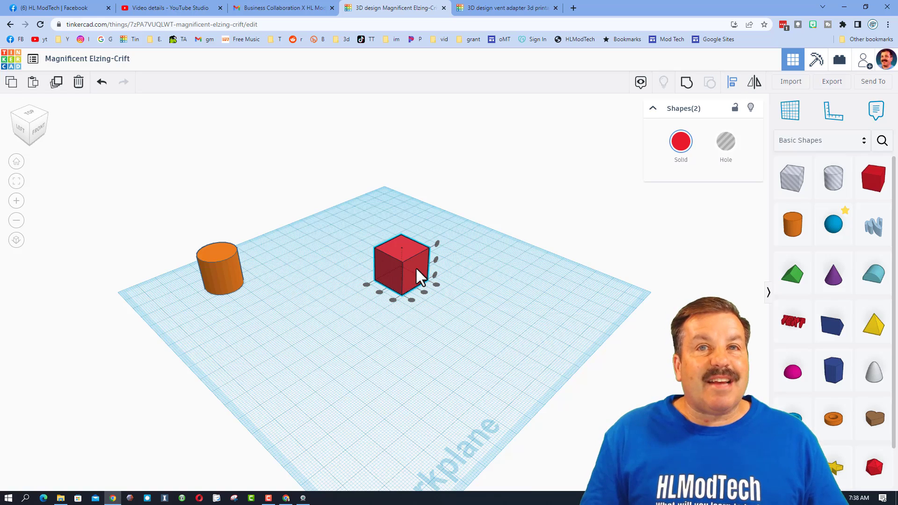
click(475, 206)
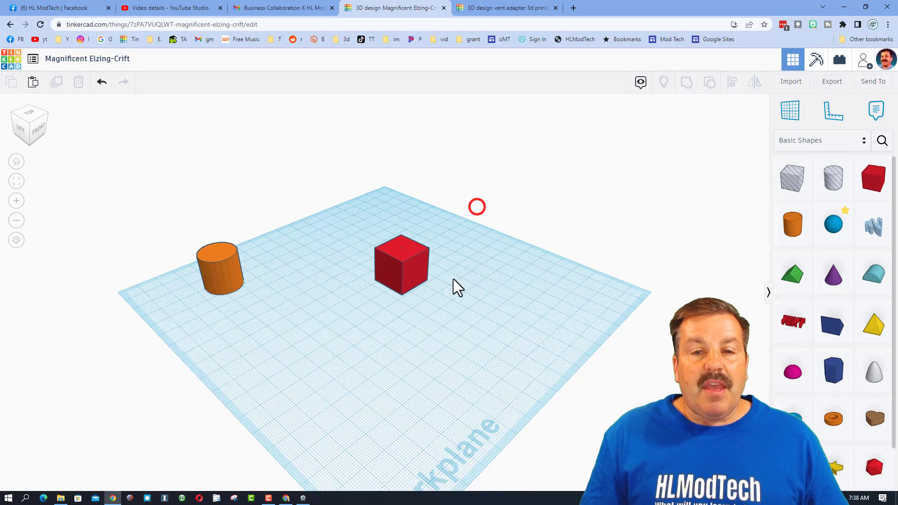
Step: Hide the box, raise the cone until its tip would stick out of the box's top, and show all shapes again
click(413, 264)
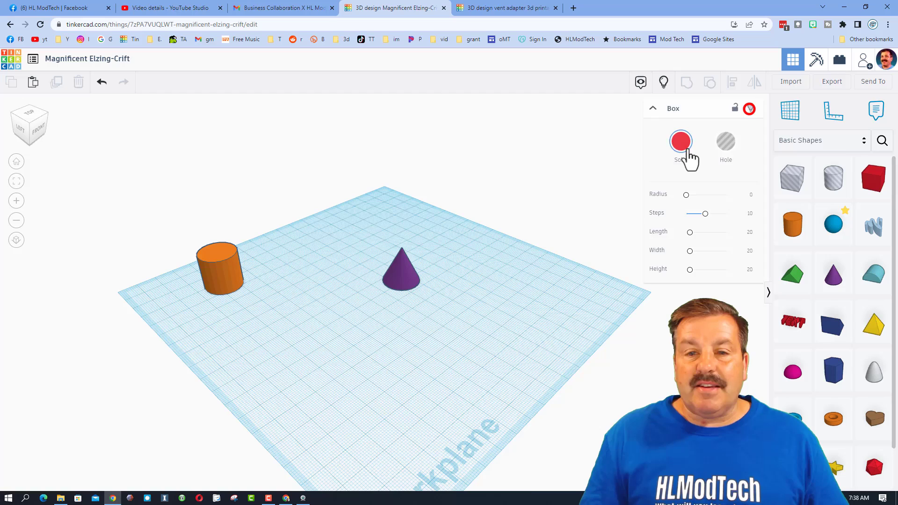
click(405, 275)
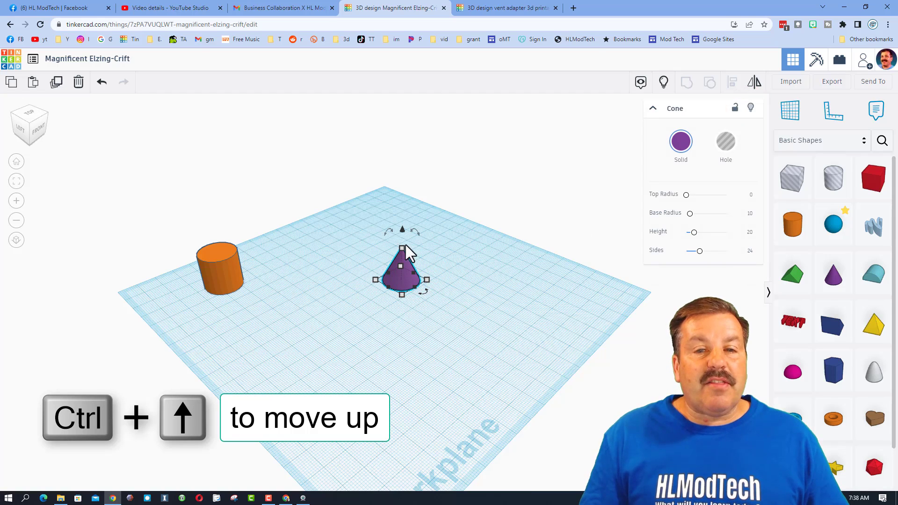
drag(402, 231, 402, 224)
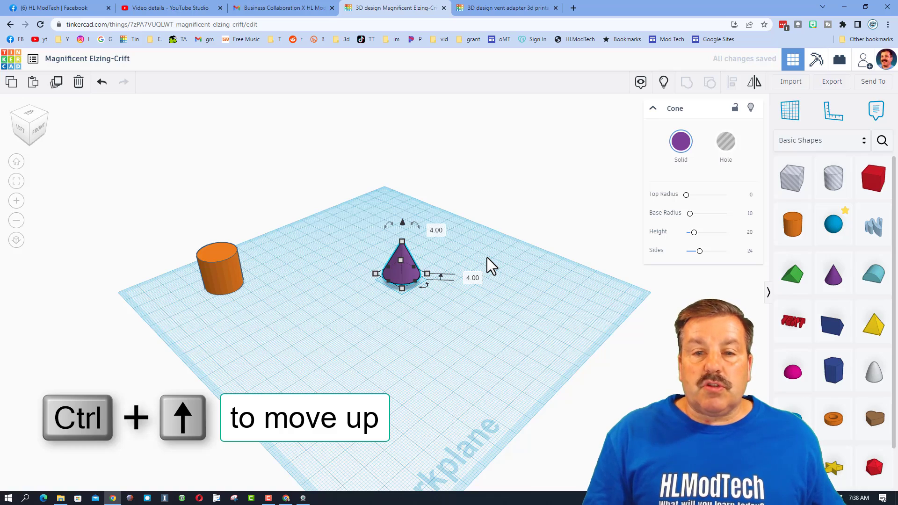
key(ctrl+Up)
key(ctrl+Up)
key(ctrl+Up)
key(ctrl+Up)
key(ctrl+Up)
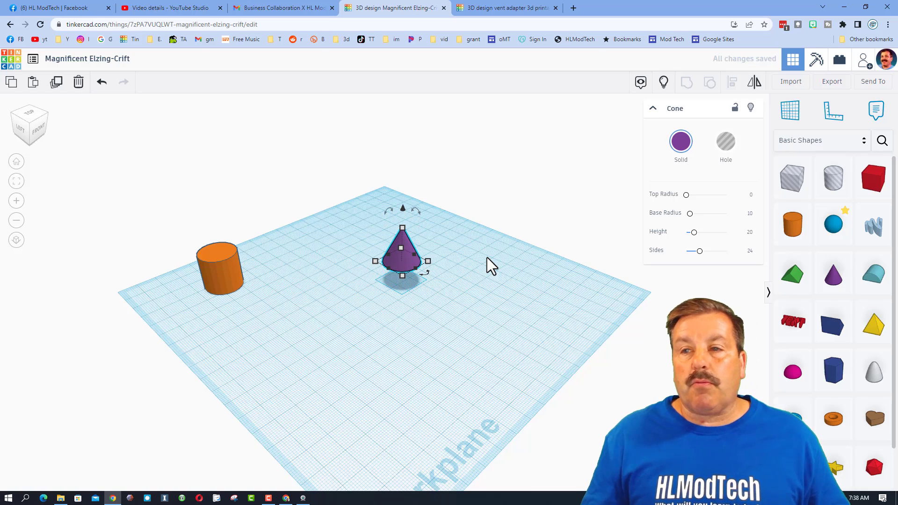
click(664, 82)
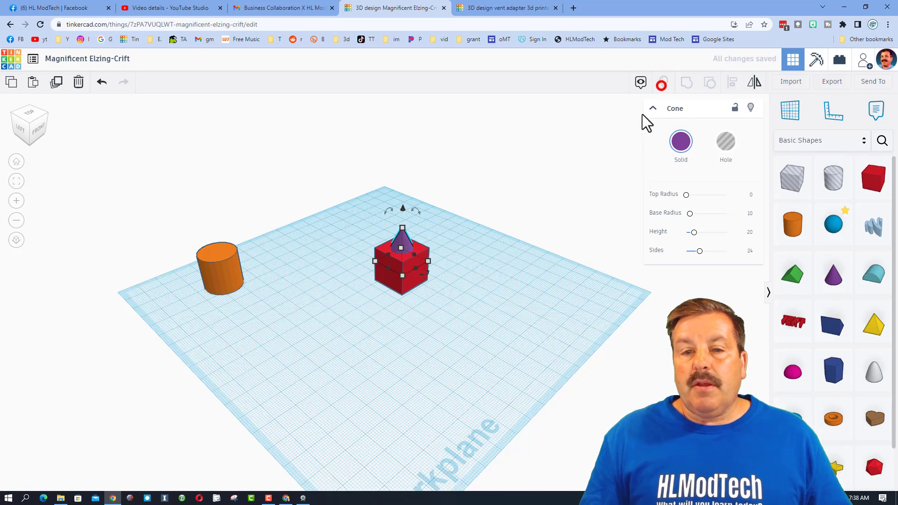
Step: Move the raised cone off the box to the open workplane, by about 21 mm and 37 mm
click(475, 218)
right_drag(493, 217, 459, 216)
drag(409, 245, 488, 268)
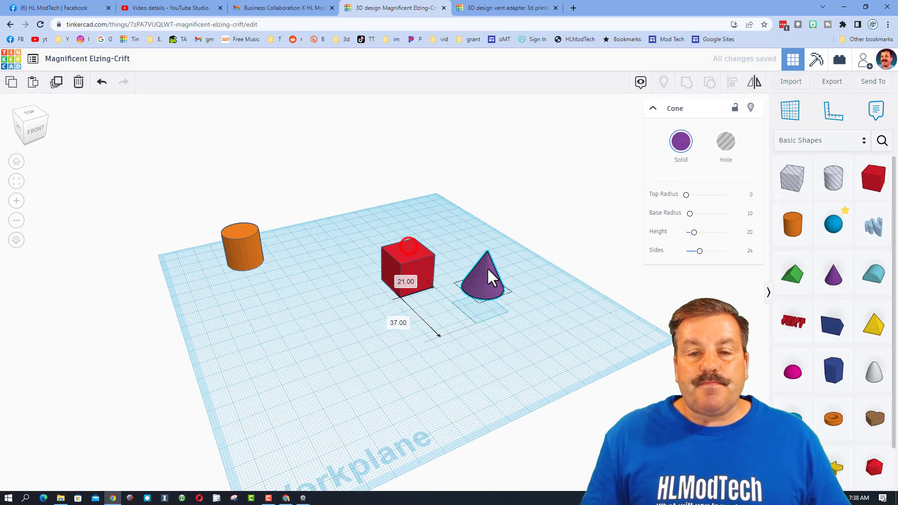
Step: Align the box to the cylinder as the fixed reference, centring it in both horizontal directions
drag(181, 192, 421, 328)
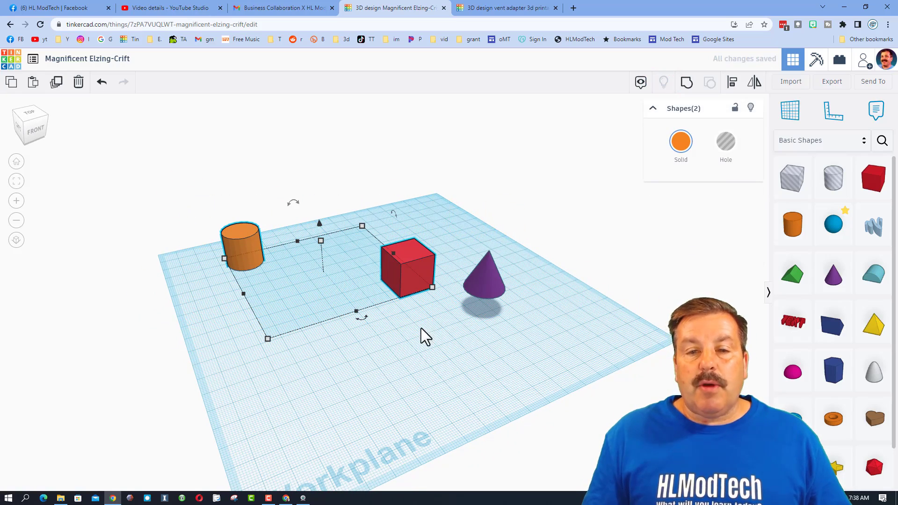
click(733, 83)
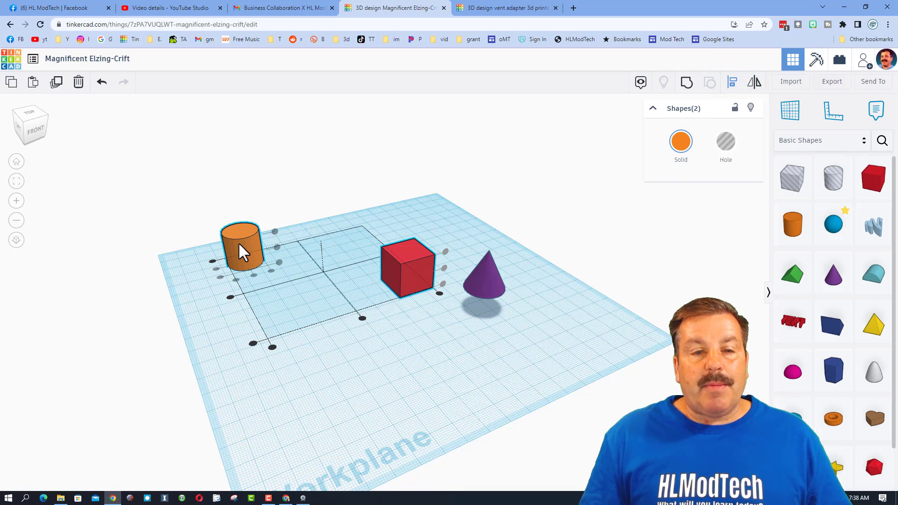
click(216, 269)
click(254, 276)
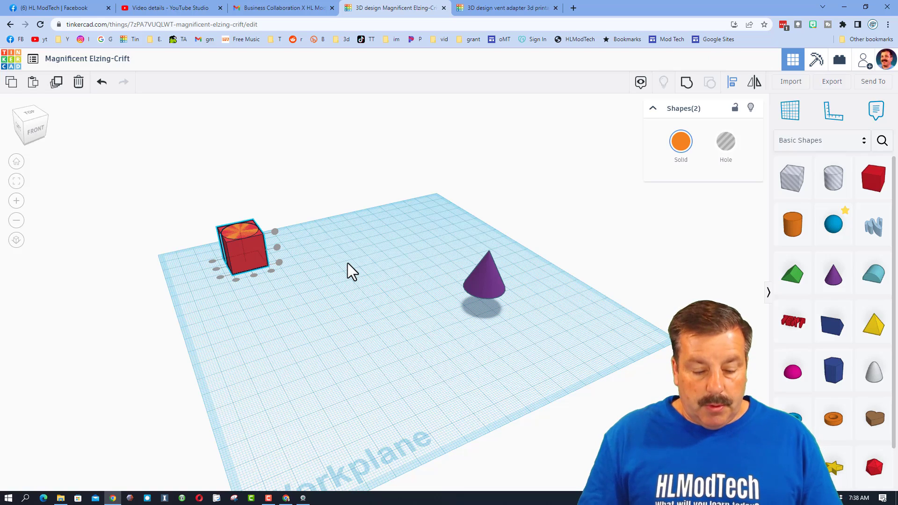
click(334, 262)
Step: Hide the box, raise the cylinder 17 mm plus two small upward nudges, and show all shapes again
click(260, 260)
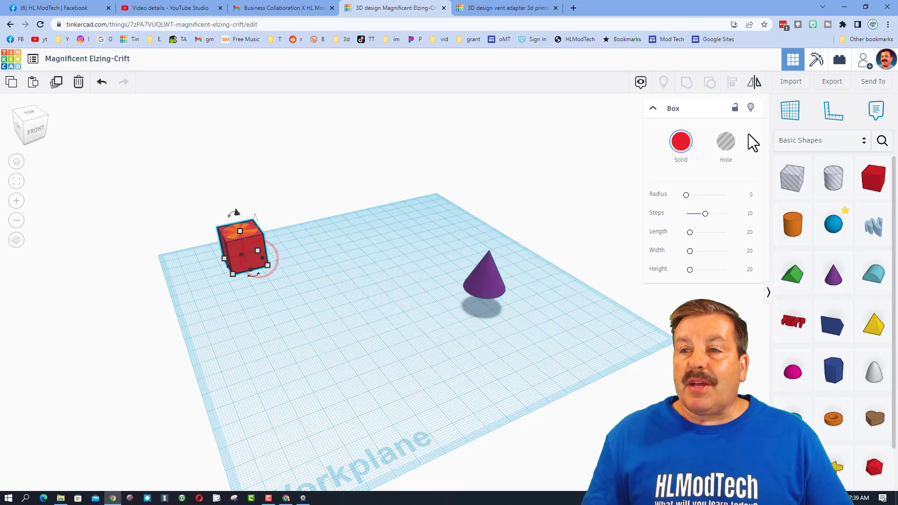
click(751, 108)
click(242, 256)
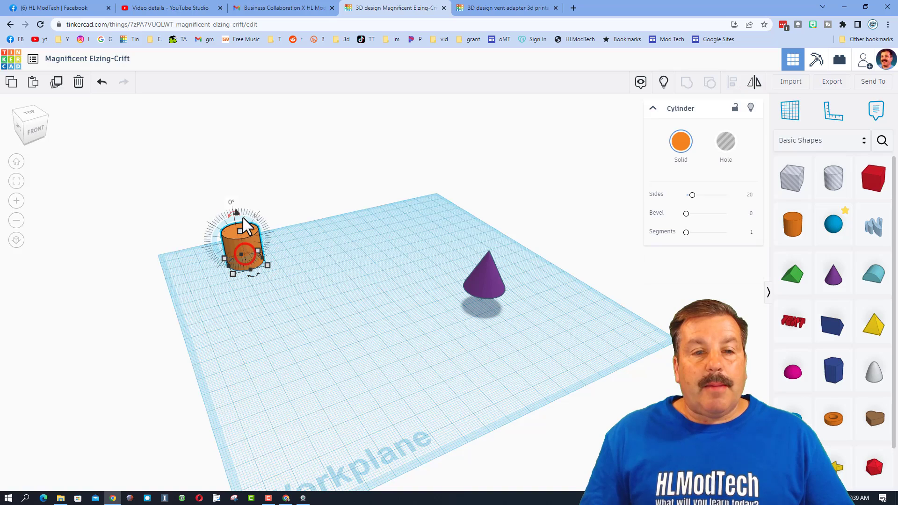
drag(239, 215, 236, 186)
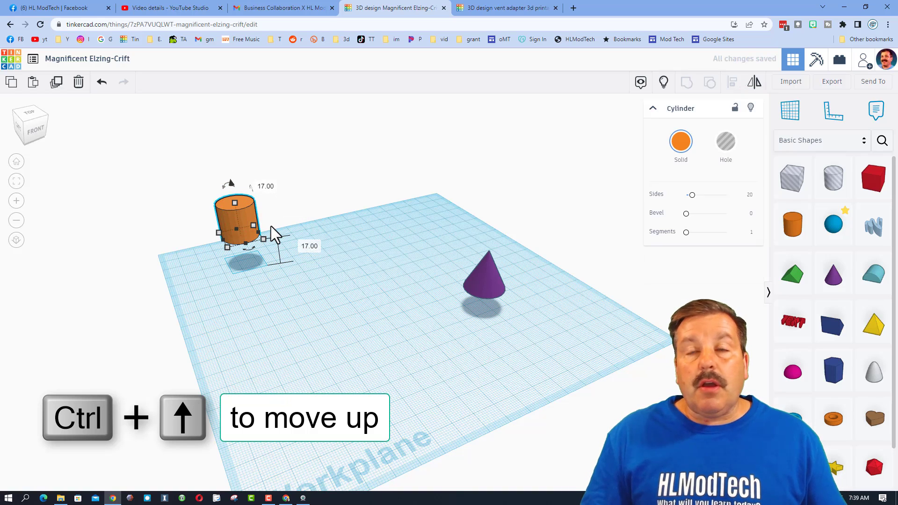
key(ctrl+Up)
key(ctrl+Up)
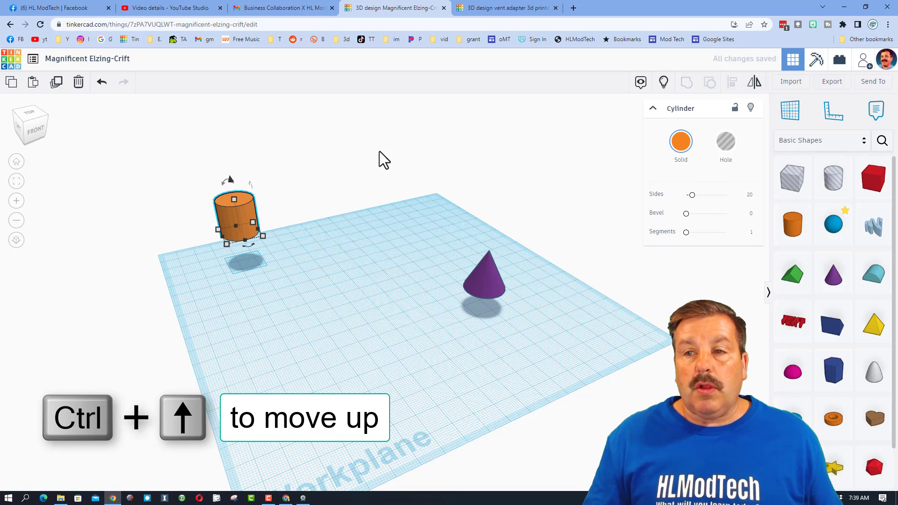
click(663, 83)
click(294, 284)
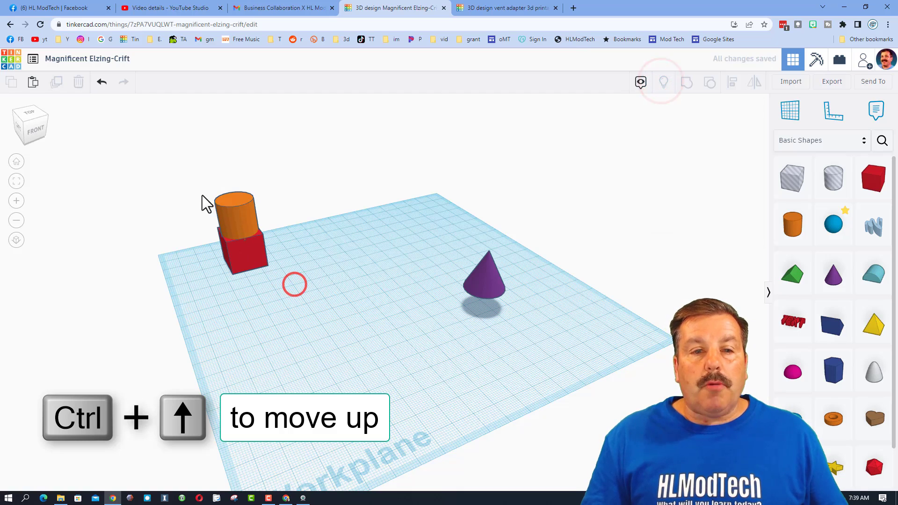
Step: Scale the cylinder down proportionally about its centre to a height of about 12 mm
click(248, 216)
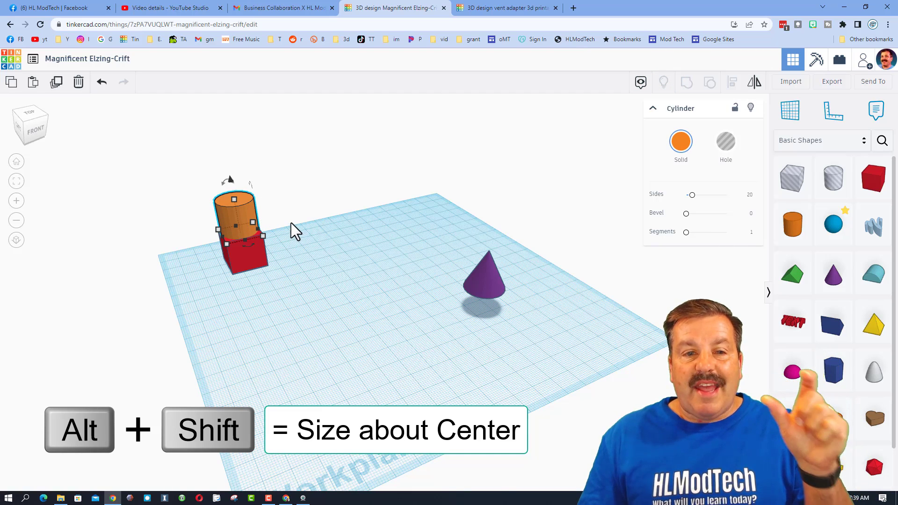
mouse_move(236, 238)
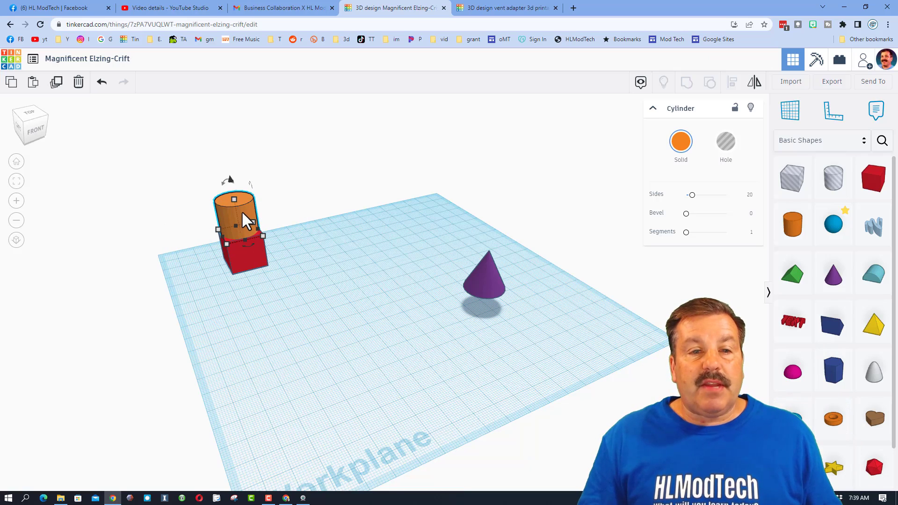
shift+drag(238, 202, 235, 206)
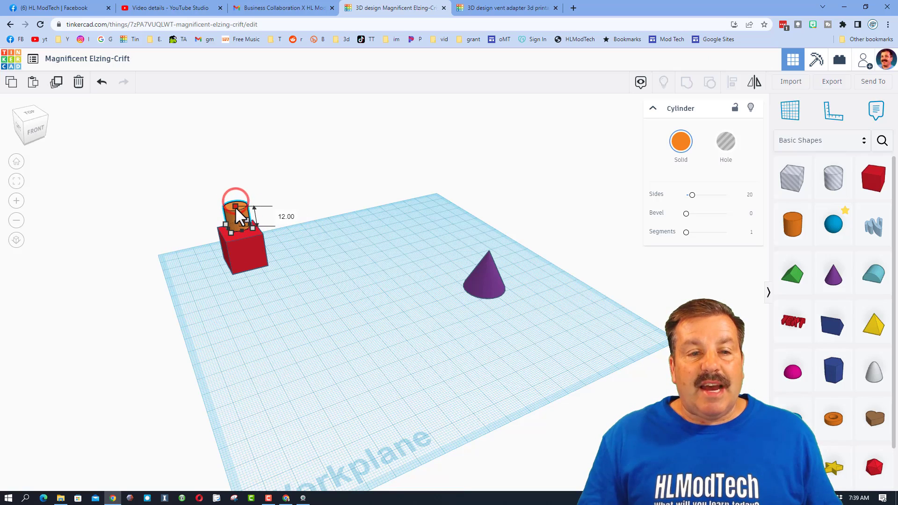
Step: Drop the cylinder onto the box using a temporary workplane on the box's top face, and restore the default workplane
right_drag(228, 250, 531, 211)
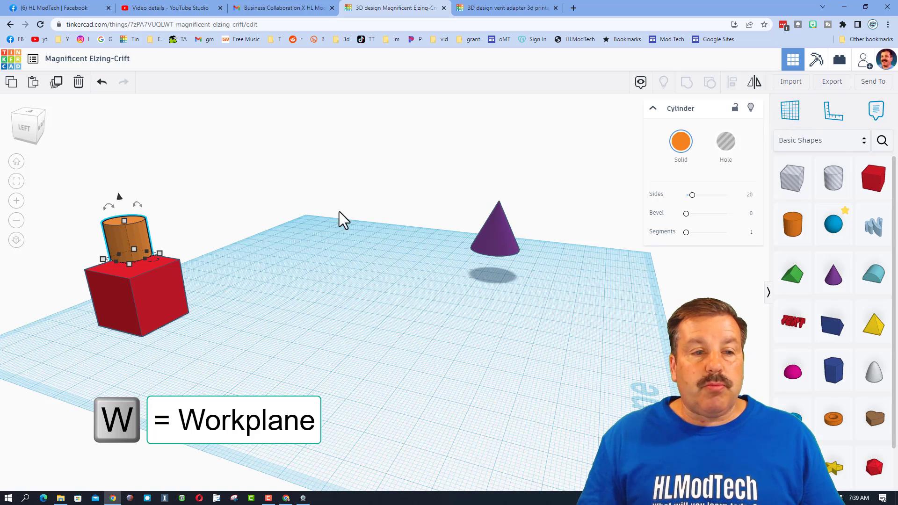
click(137, 267)
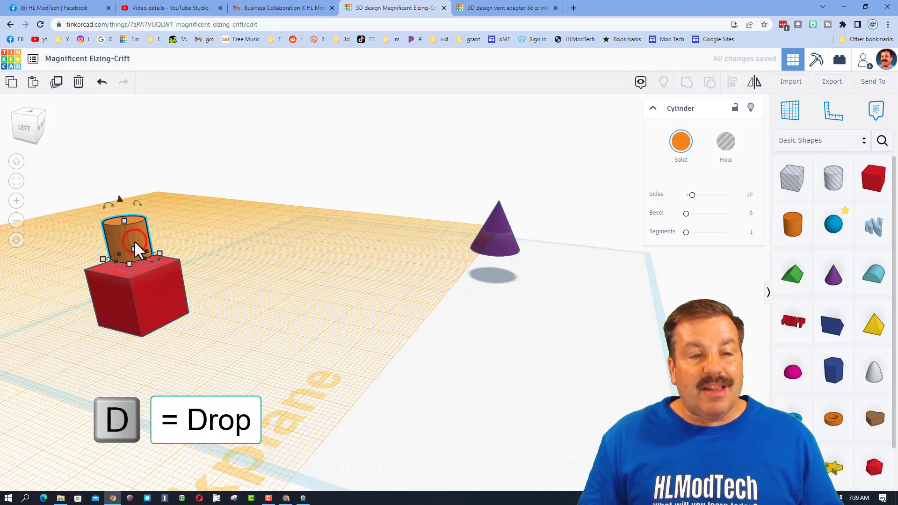
key(d)
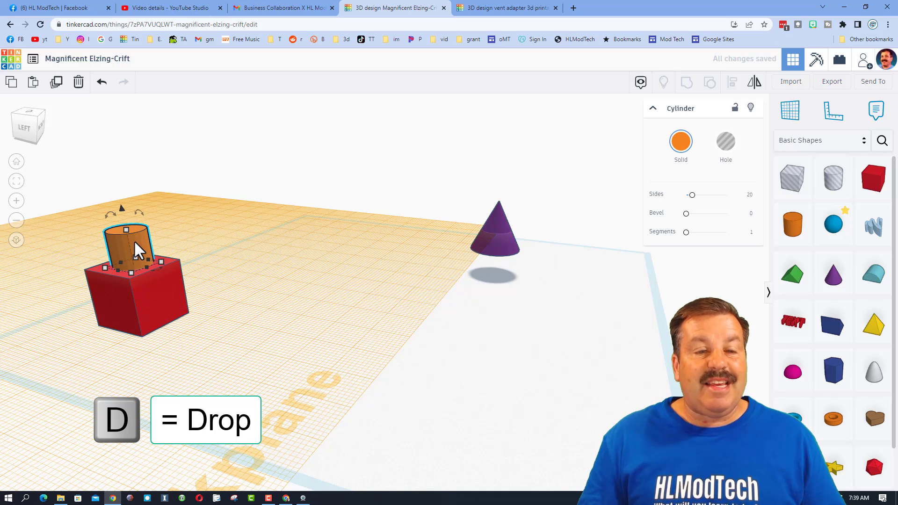
click(212, 222)
right_drag(282, 240, 220, 242)
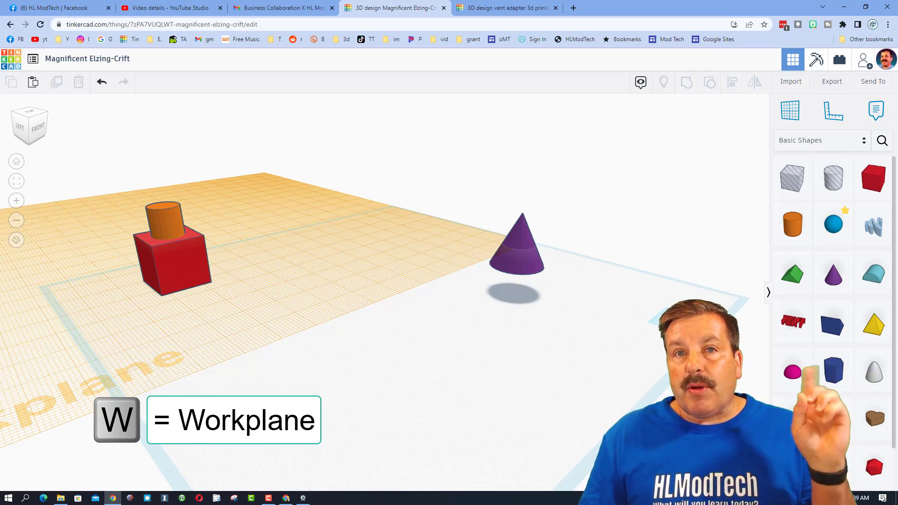
key(Escape)
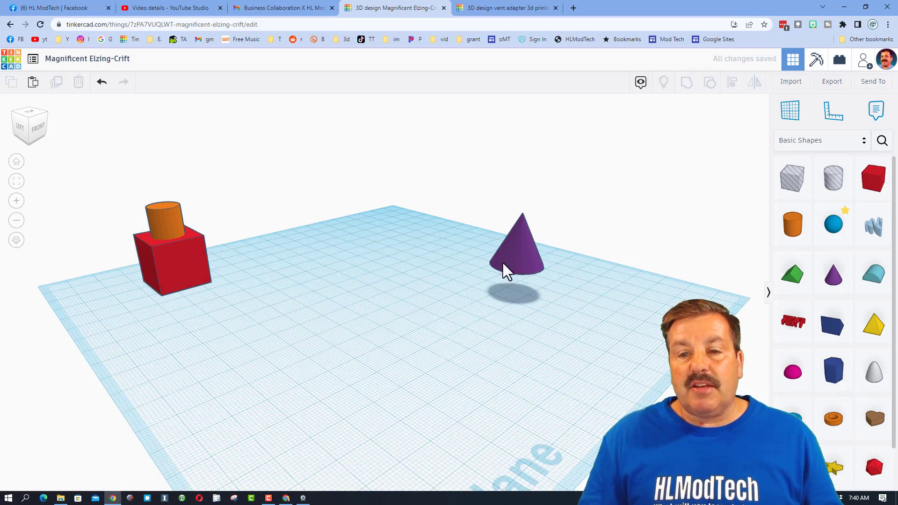
Step: Drop the cone to the height of the cylinder's top using a temporary workplane there, and restore the default workplane
right_drag(611, 313, 515, 291)
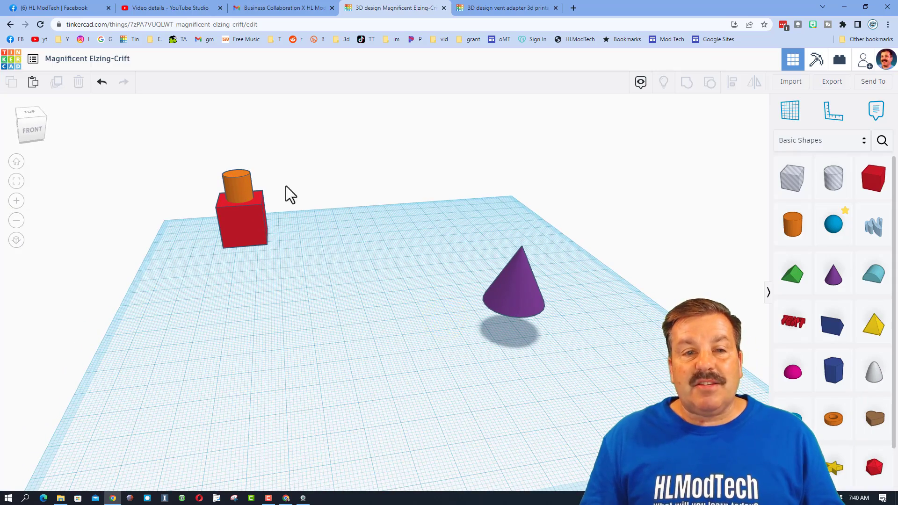
click(790, 111)
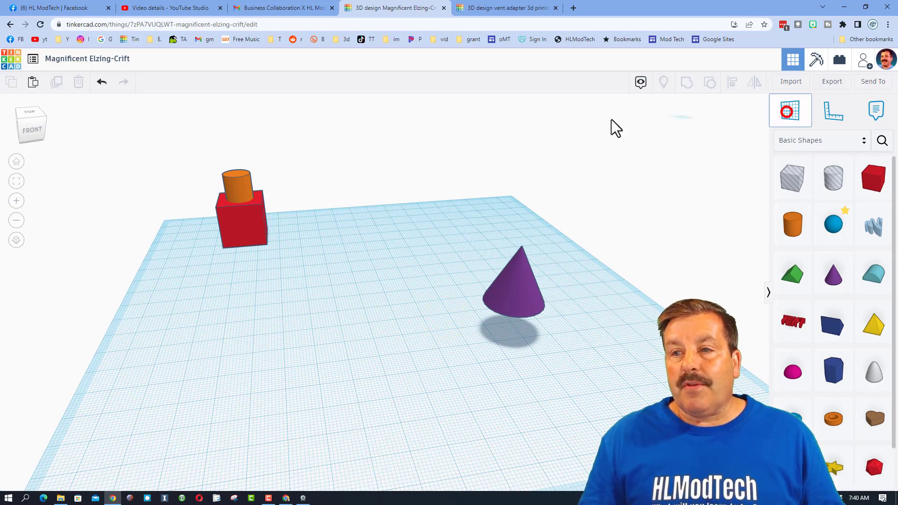
click(237, 173)
click(512, 279)
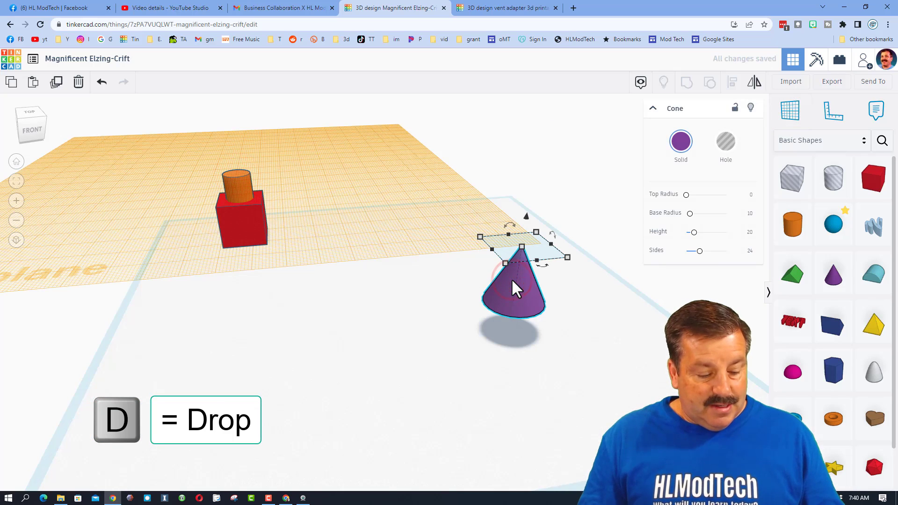
key(d)
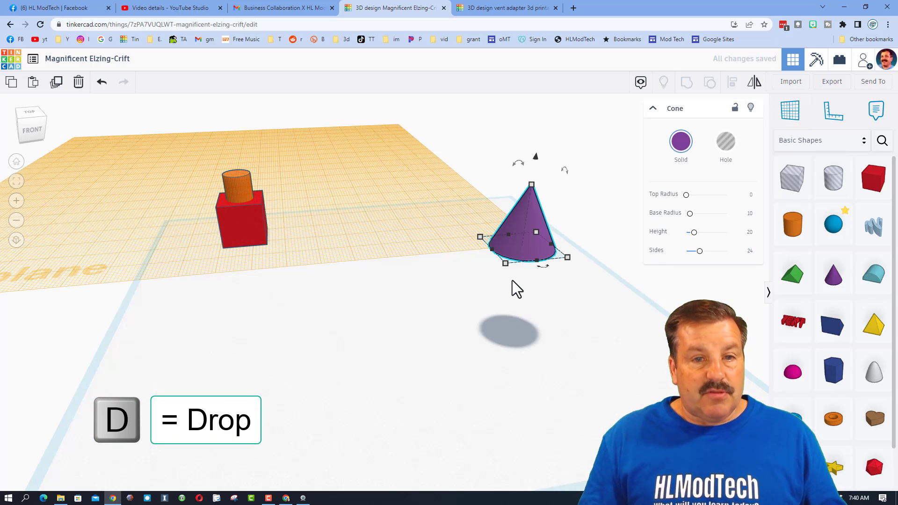
click(788, 114)
click(632, 349)
right_drag(593, 313, 550, 321)
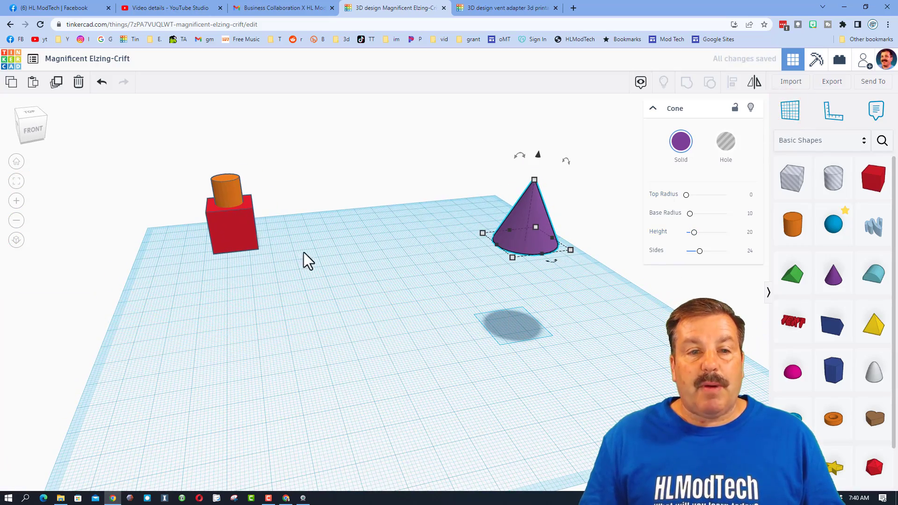
Step: Align the box and cylinder under the cone as the fixed reference, centring them in both horizontal directions
drag(169, 151, 571, 323)
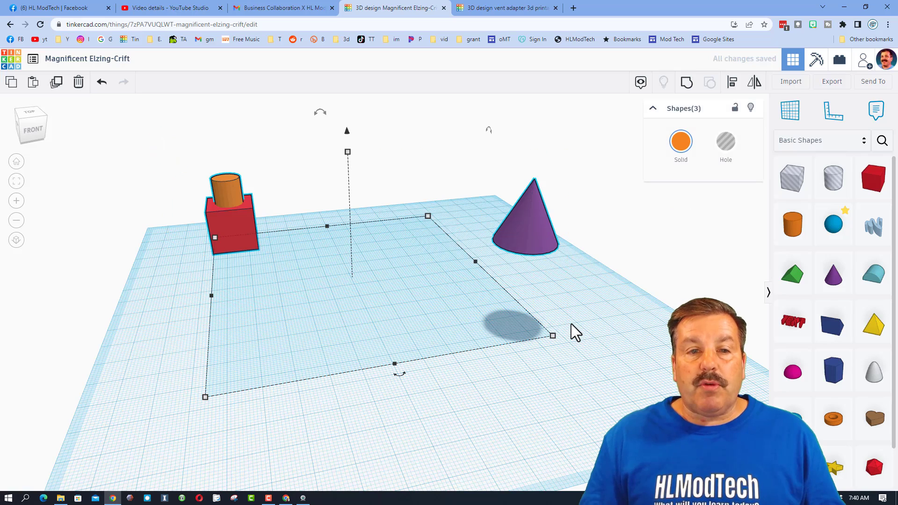
click(732, 82)
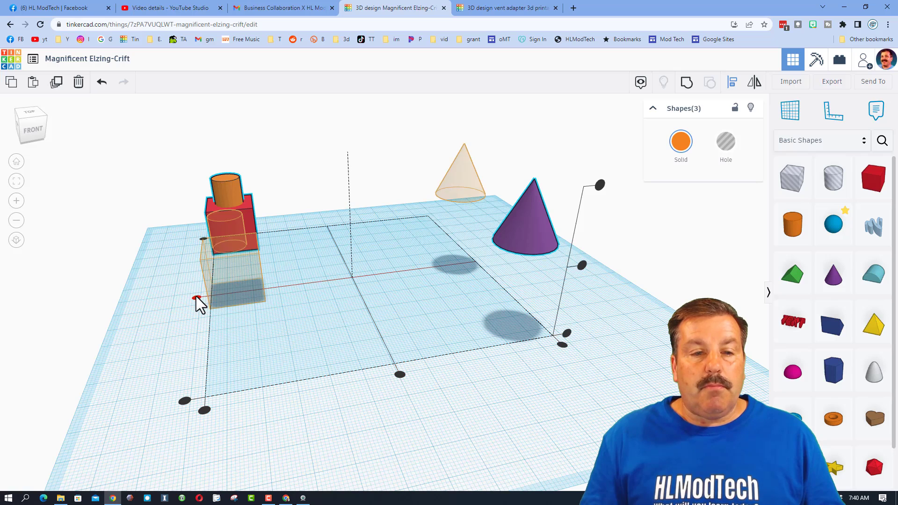
click(529, 228)
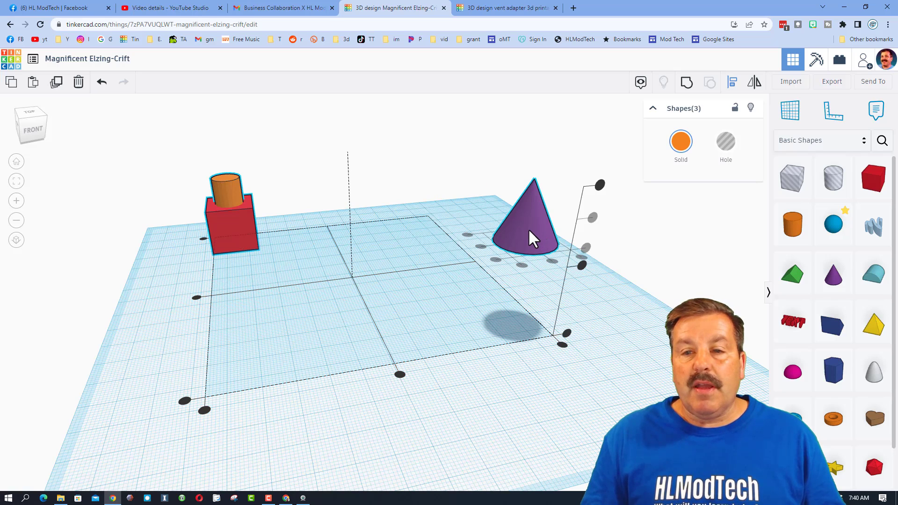
click(552, 261)
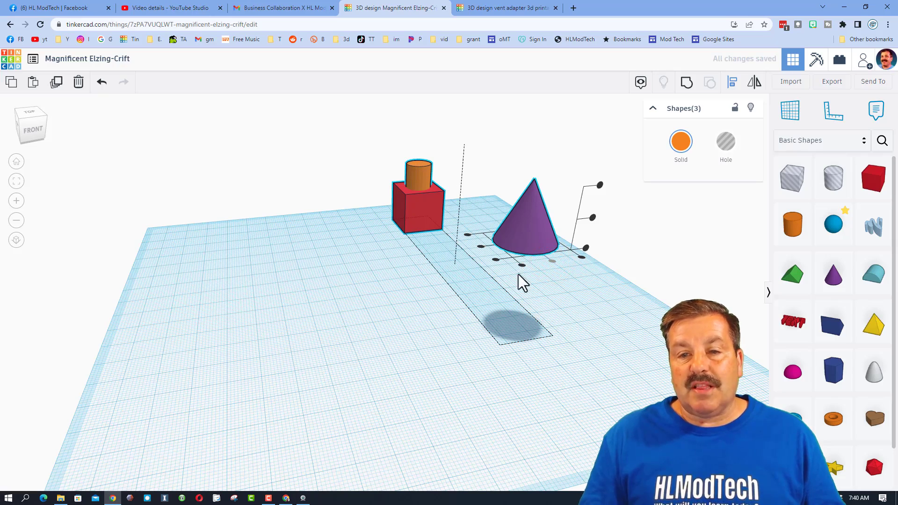
click(29, 118)
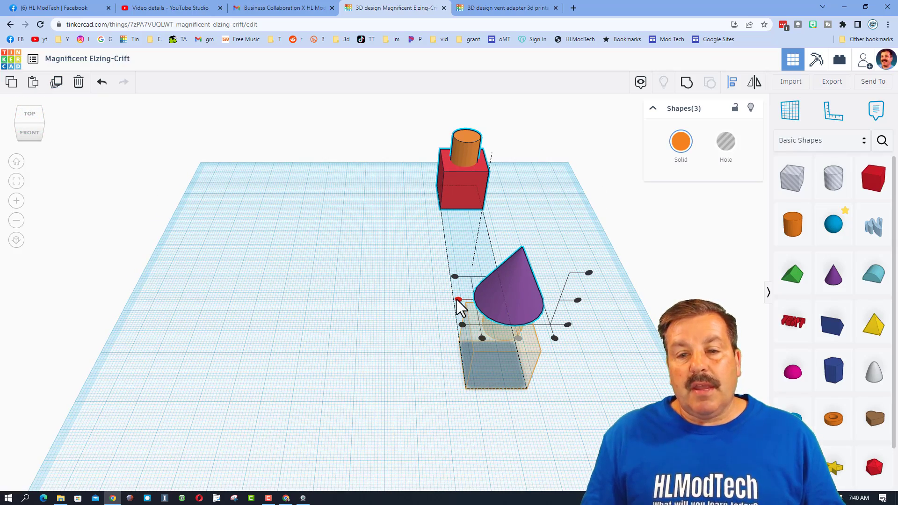
click(458, 300)
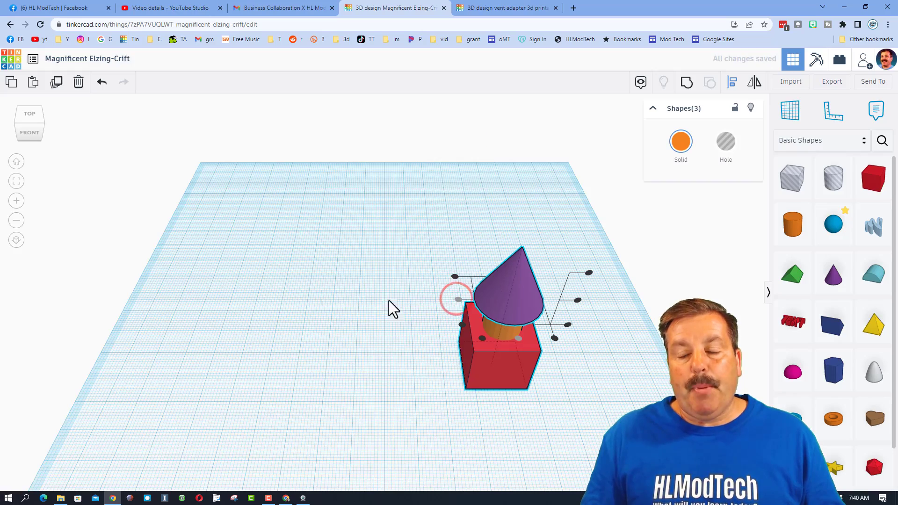
right_drag(393, 309, 425, 206)
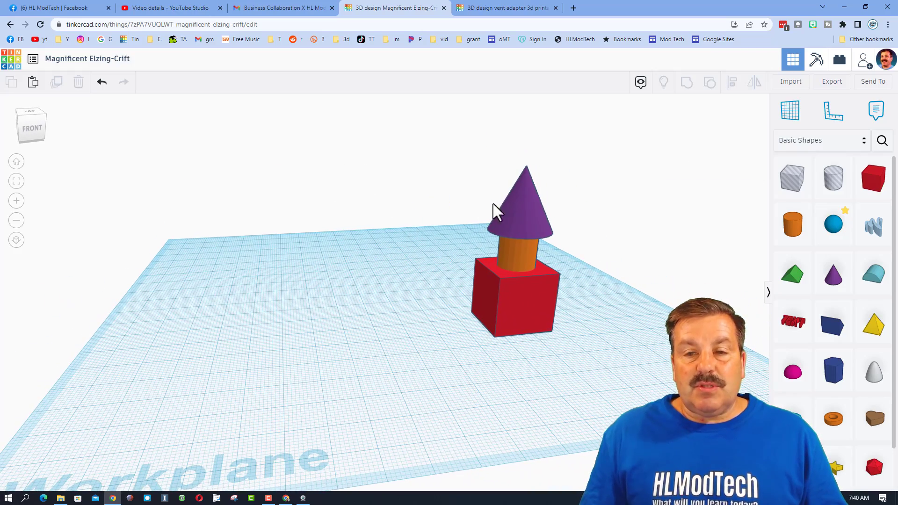
click(520, 204)
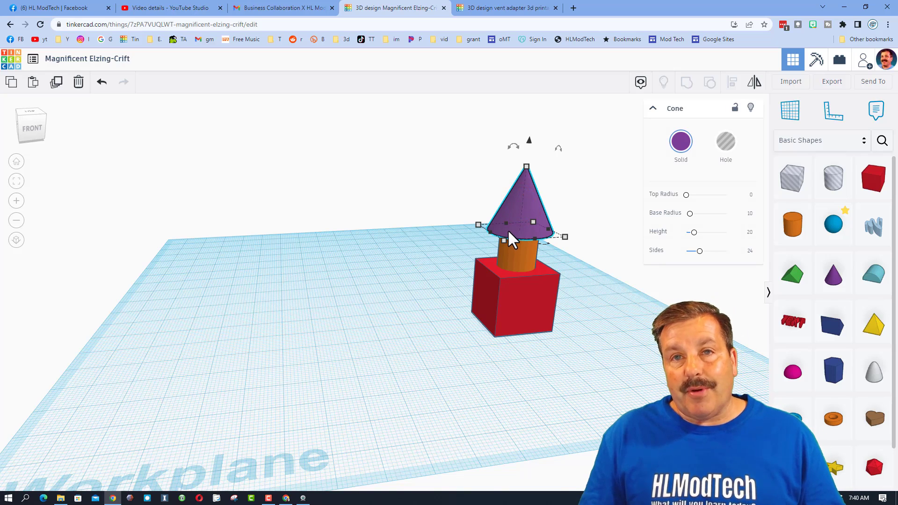
right_drag(508, 231, 496, 237)
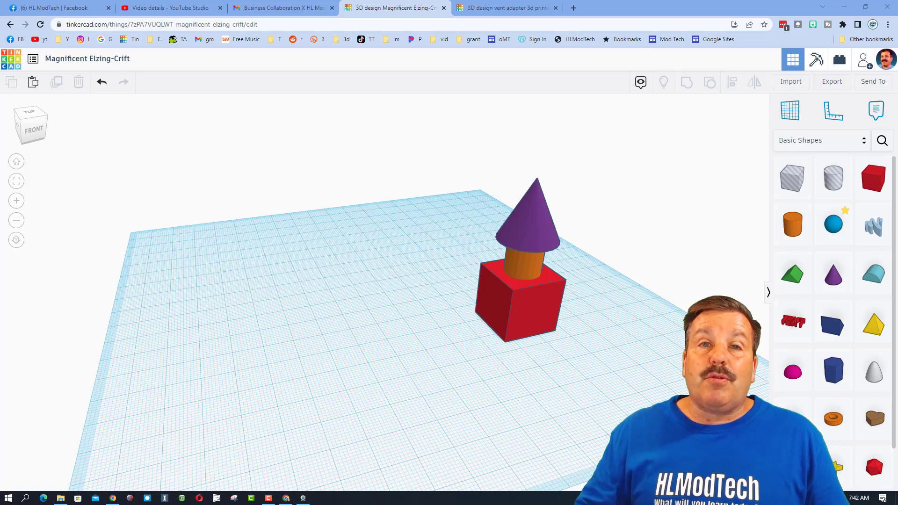
Step: Switch to the HLModTech Tinkercad page in the other browser window, and open and close its contact chat
key(alt+Tab)
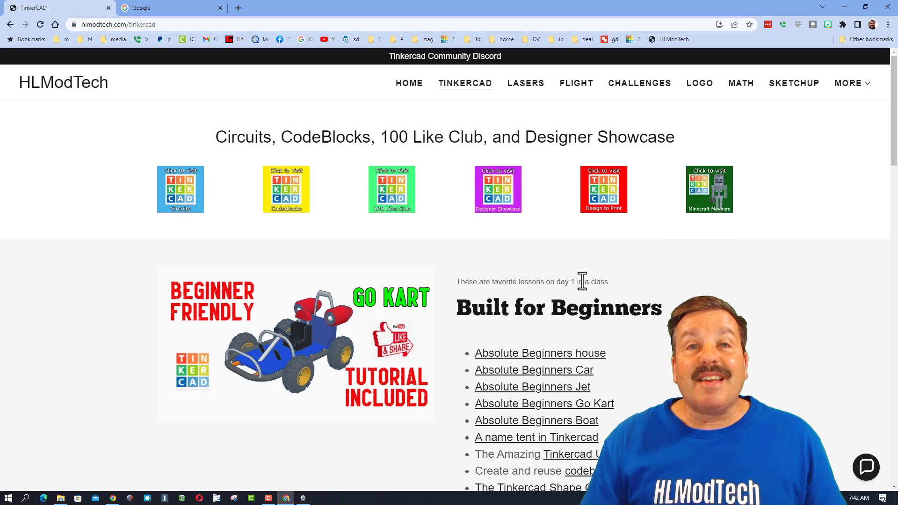
click(867, 468)
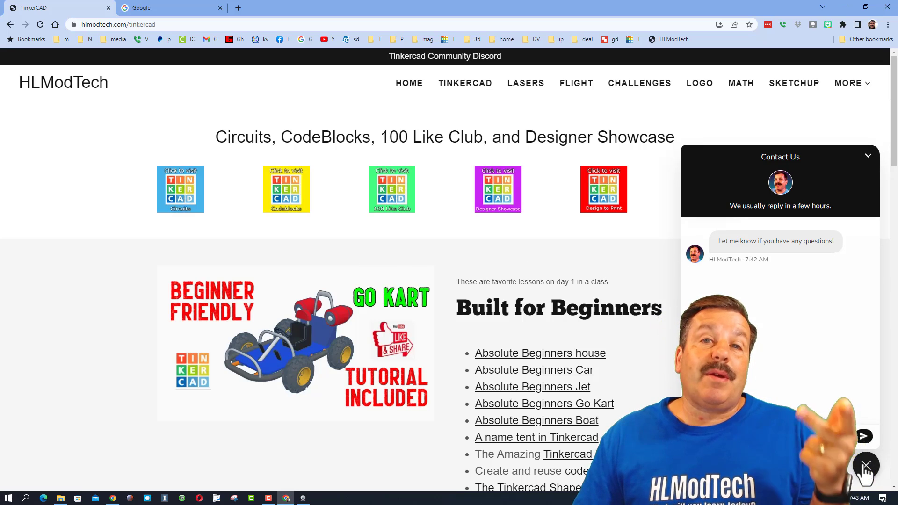
click(866, 466)
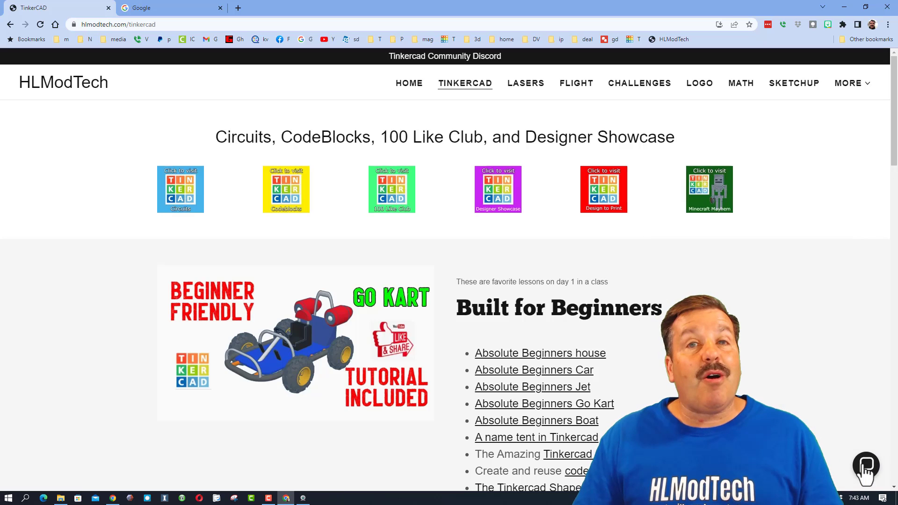
mouse_move(342, 38)
mouse_down()
mouse_move(425, 74)
mouse_move(545, 76)
mouse_move(340, 37)
mouse_up()
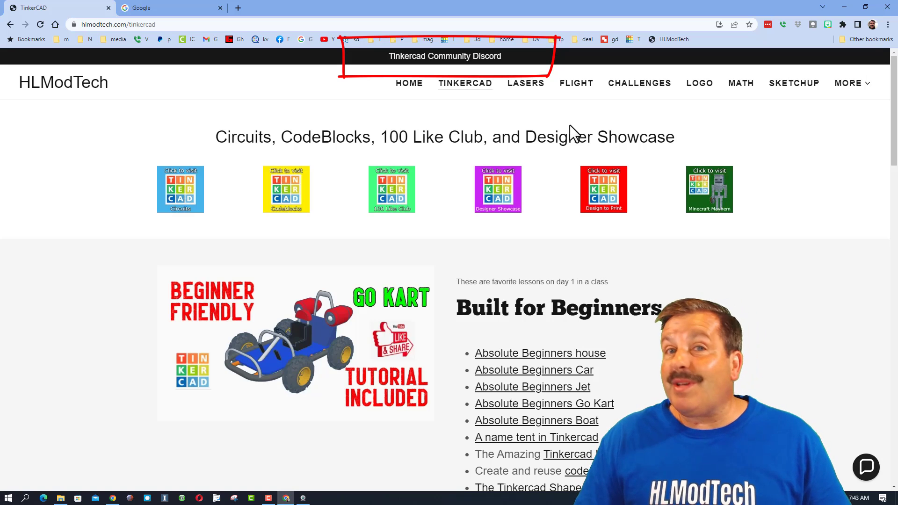
key(Escape)
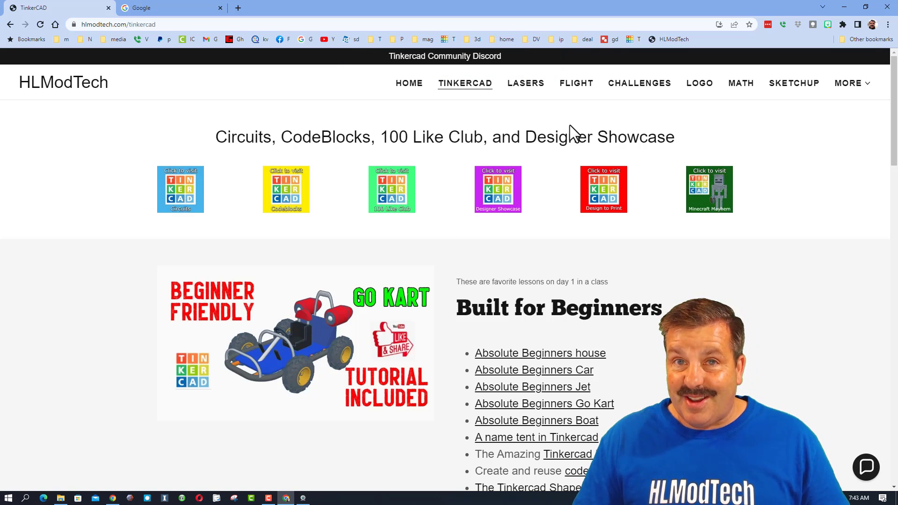